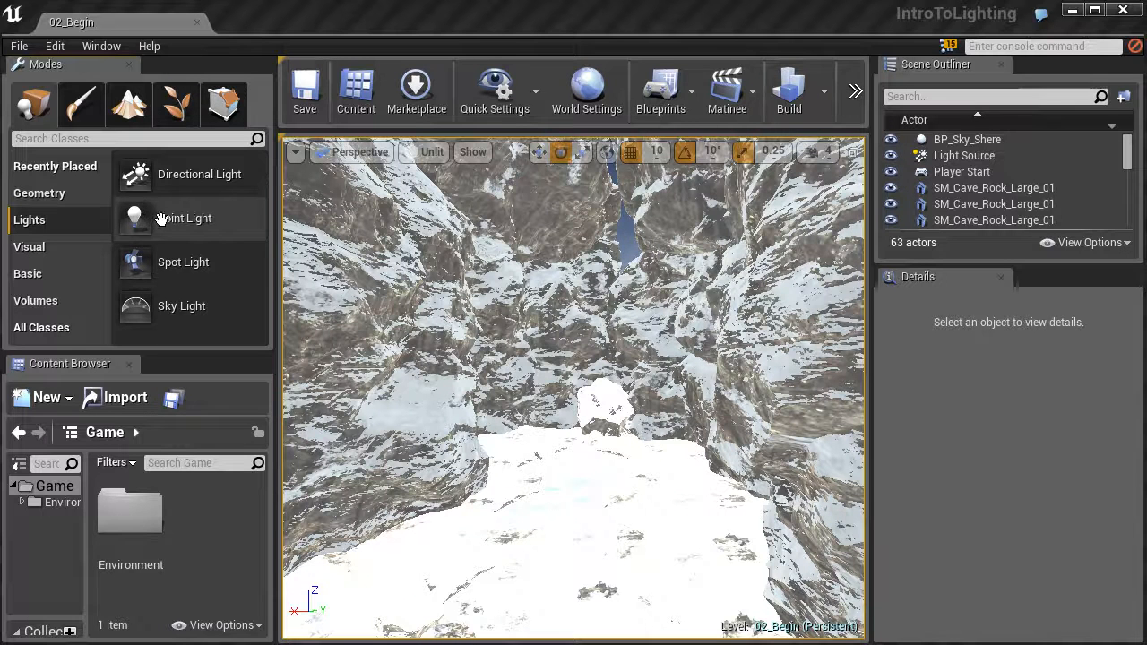
Place a point light on the cave floor and display the viewport with Lit shading.
{"action": "left_click_drag", "start_coordinate": [229, 210], "coordinate": [580, 461]}
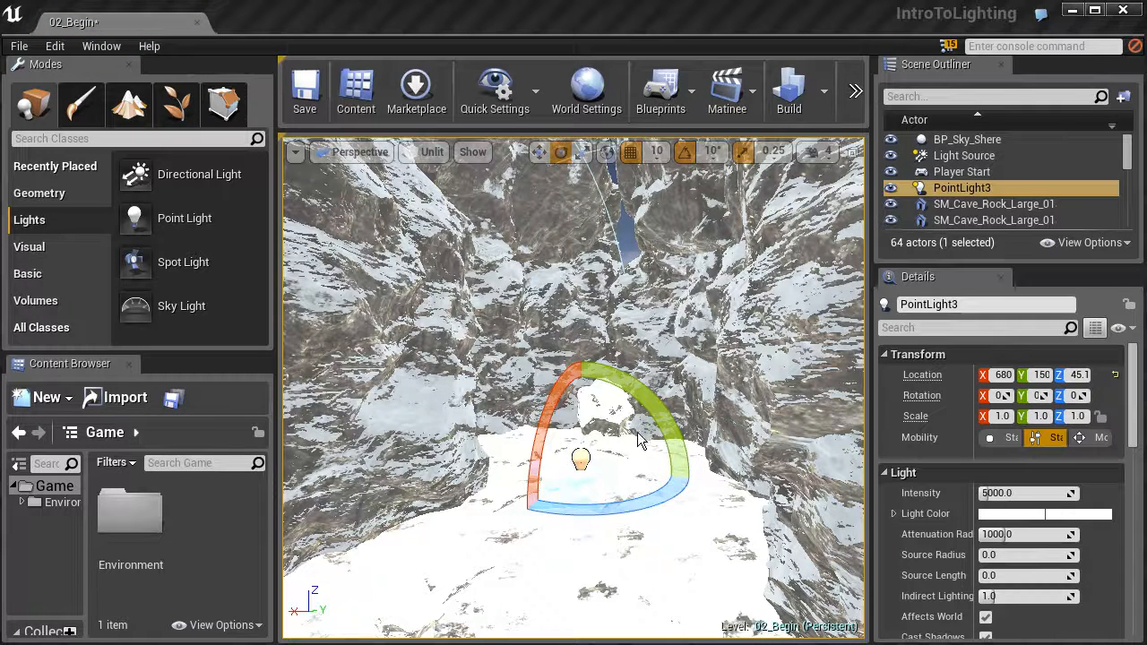
{"action": "left_click", "coordinate": [420, 154]}
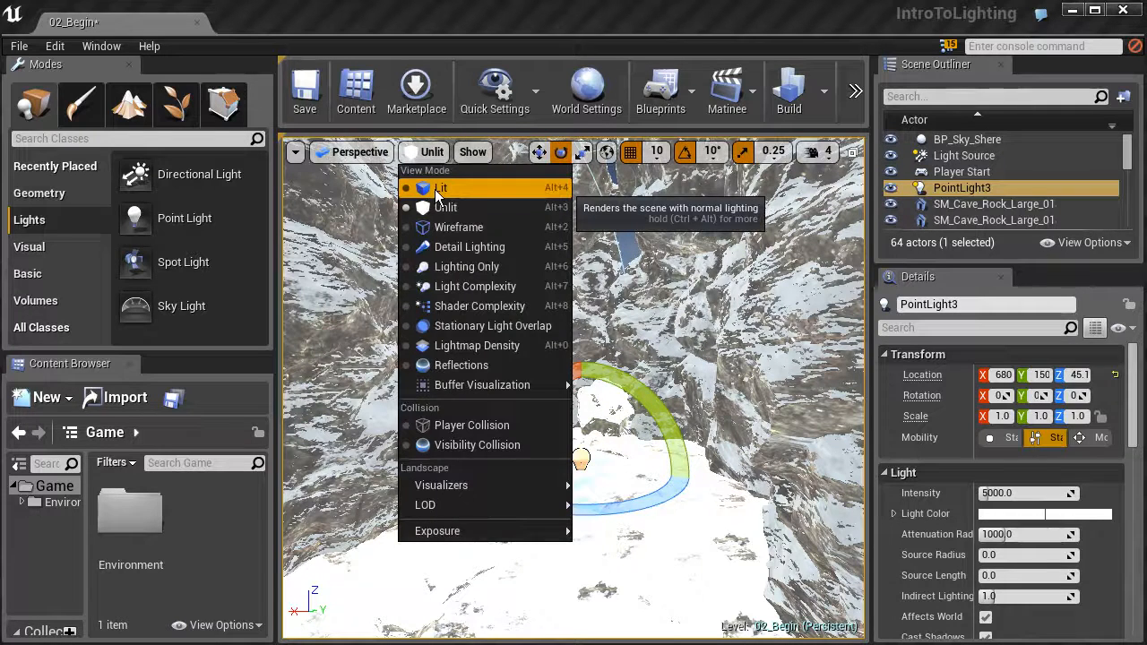
{"action": "left_click", "coordinate": [439, 188]}
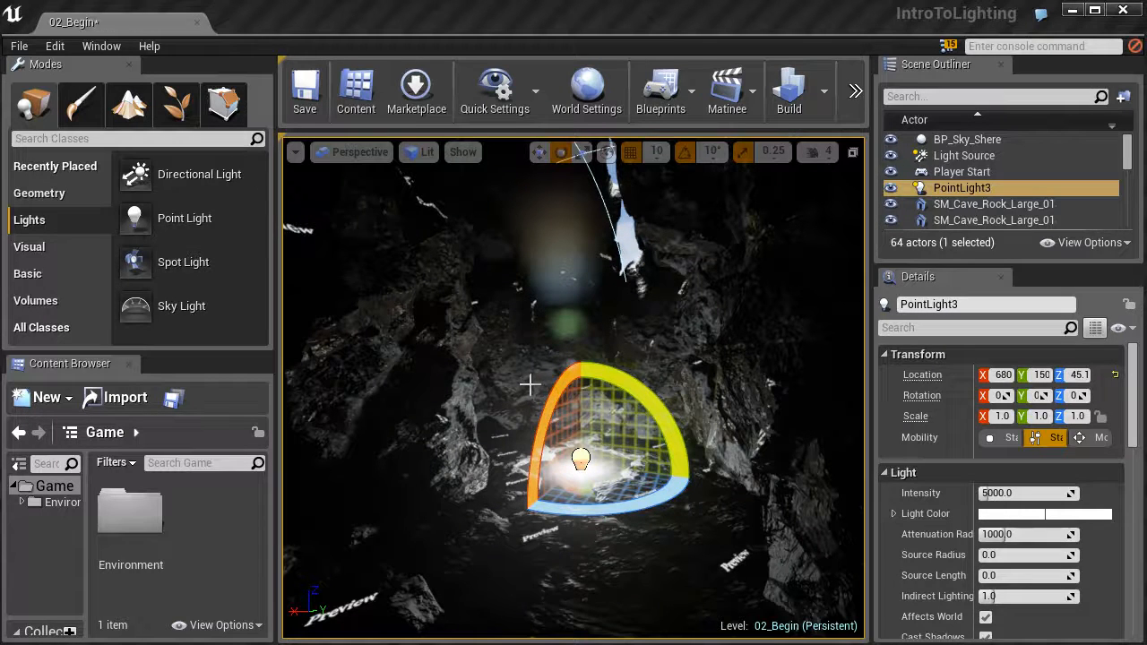
Place a second point light on the upper rock wall and delete it again.
{"action": "right_click_drag", "start_coordinate": [503, 255], "coordinate": [505, 249]}
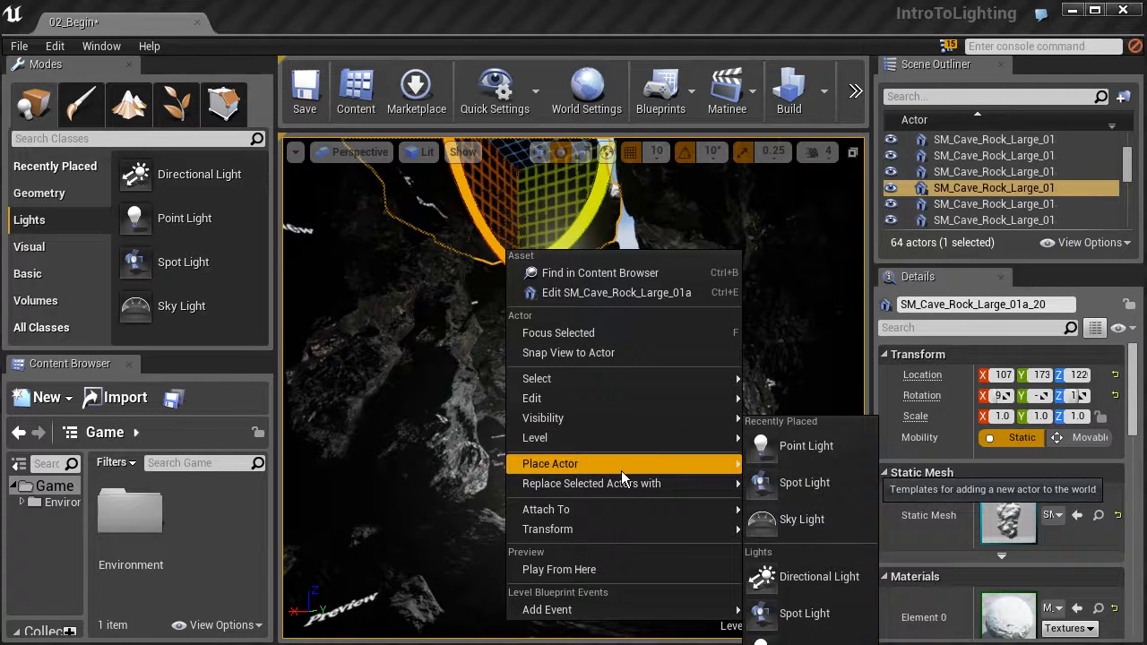
{"action": "mouse_move", "coordinate": [738, 485]}
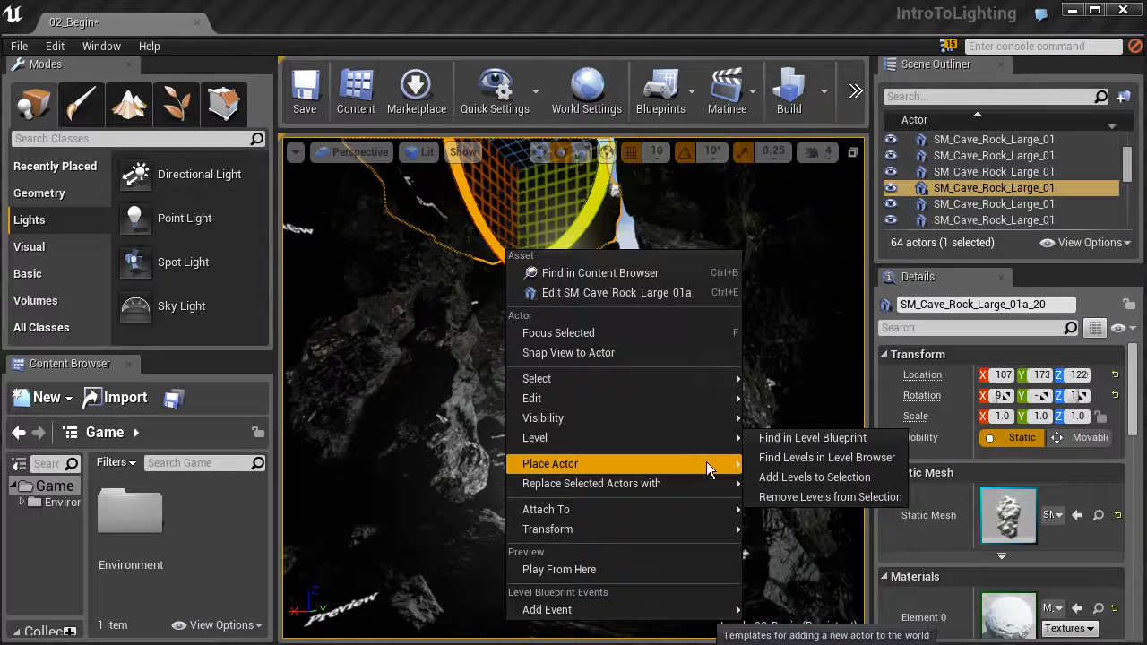
{"action": "mouse_move", "coordinate": [703, 463]}
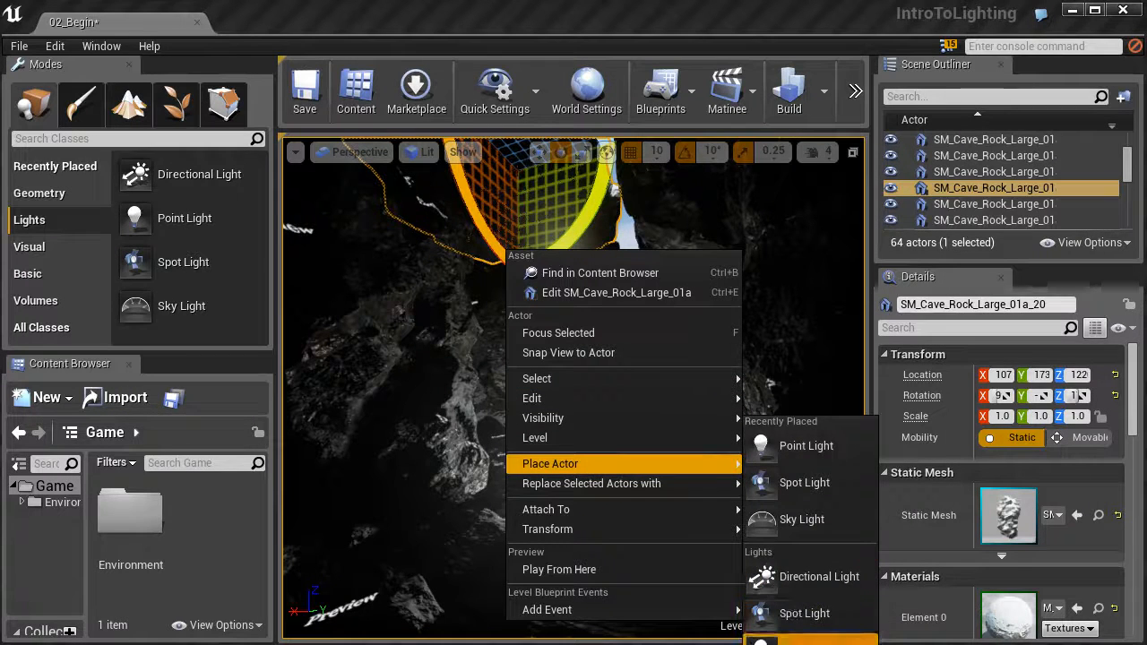
{"action": "left_click", "coordinate": [805, 446]}
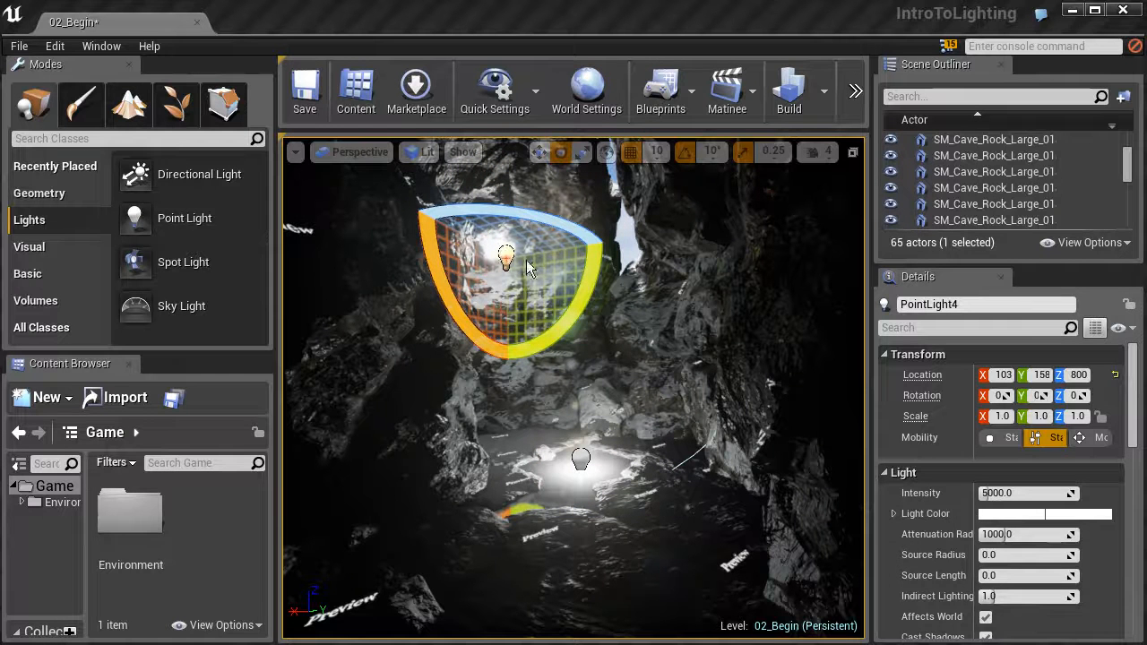
{"action": "key", "text": "Delete"}
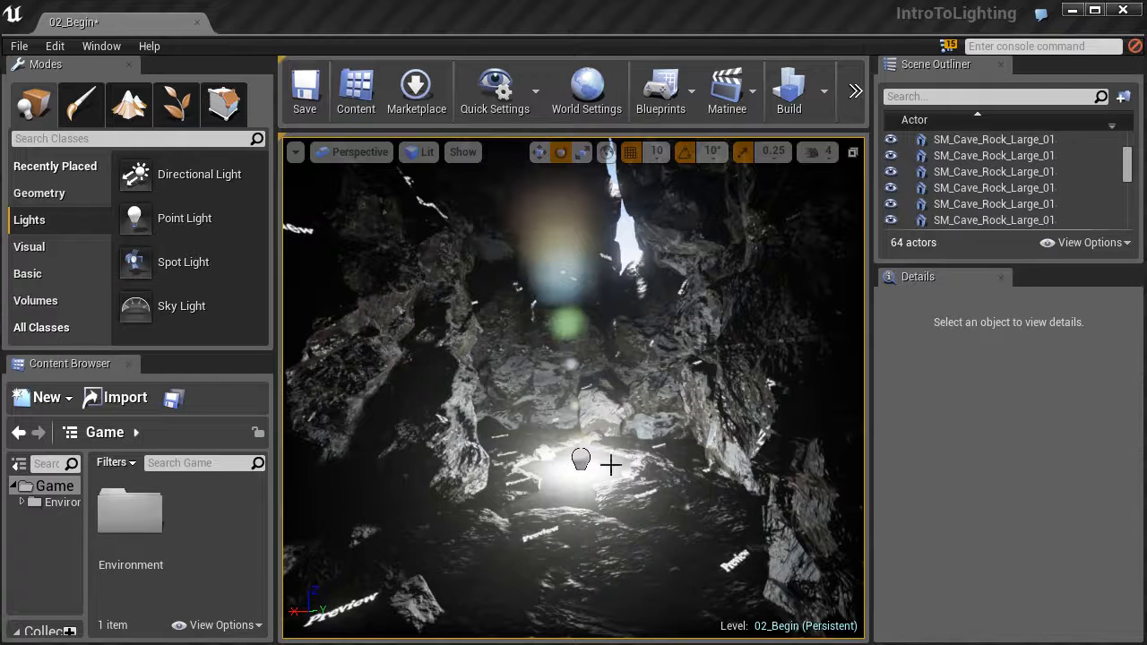
Raise the cave floor's point light straight up to a Z location of about 505.
{"action": "left_click", "coordinate": [581, 457]}
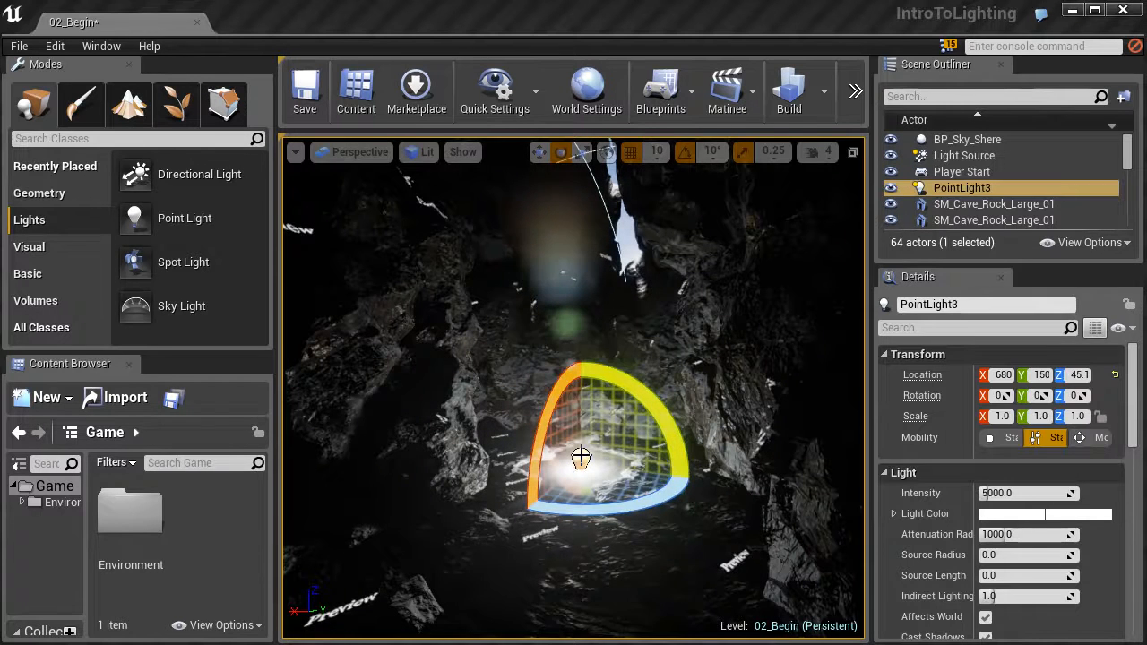
{"action": "key", "text": "r"}
{"action": "key", "text": "e"}
{"action": "key", "text": "r"}
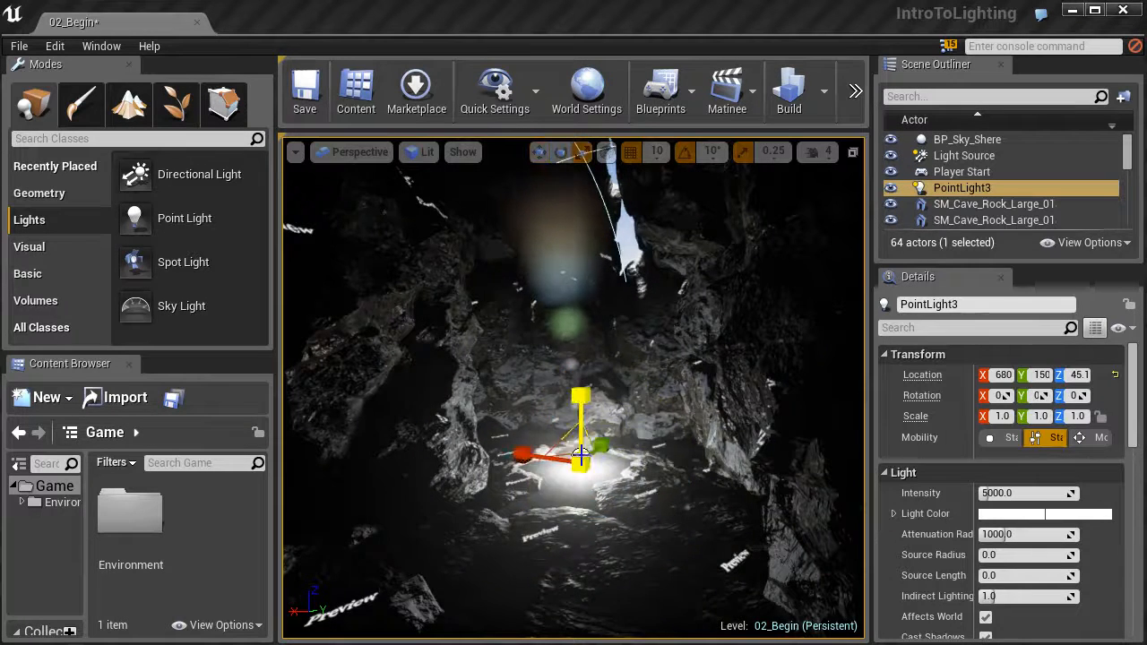
{"action": "key", "text": "w"}
{"action": "key", "text": "e"}
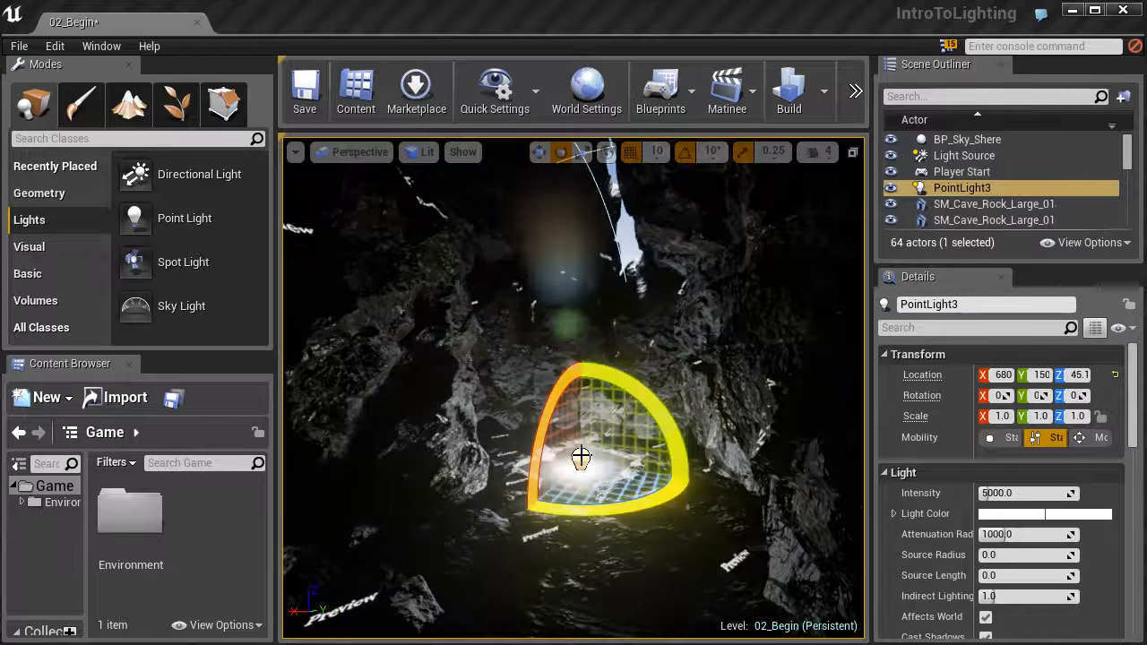
{"action": "key", "text": "w"}
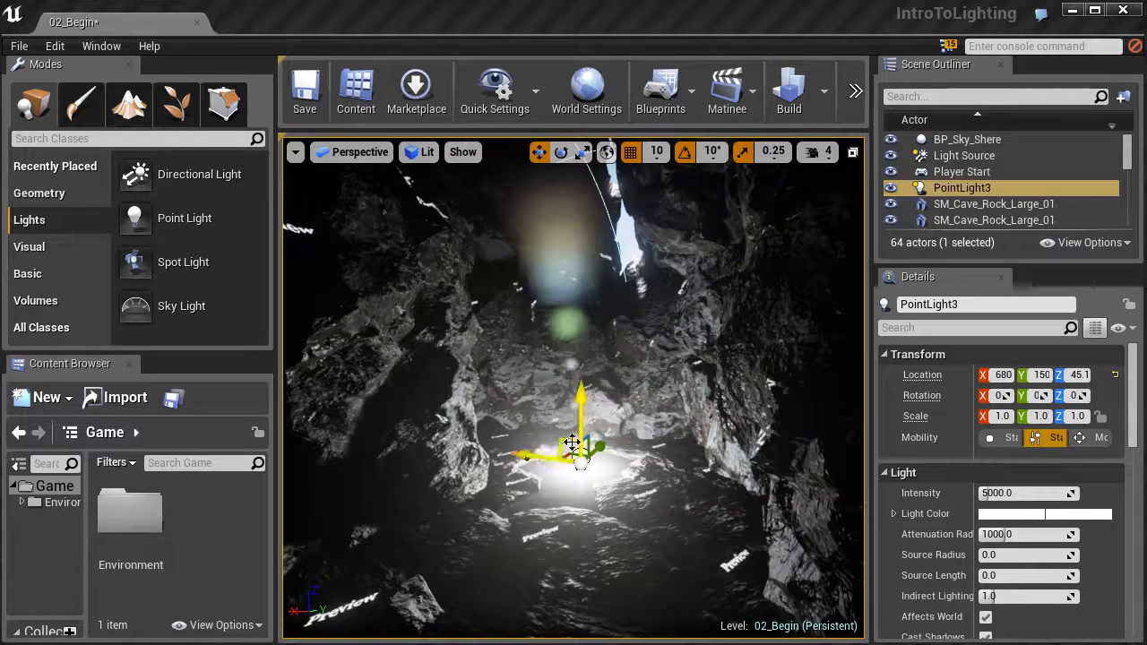
{"action": "left_click_drag", "start_coordinate": [579, 416], "coordinate": [574, 291]}
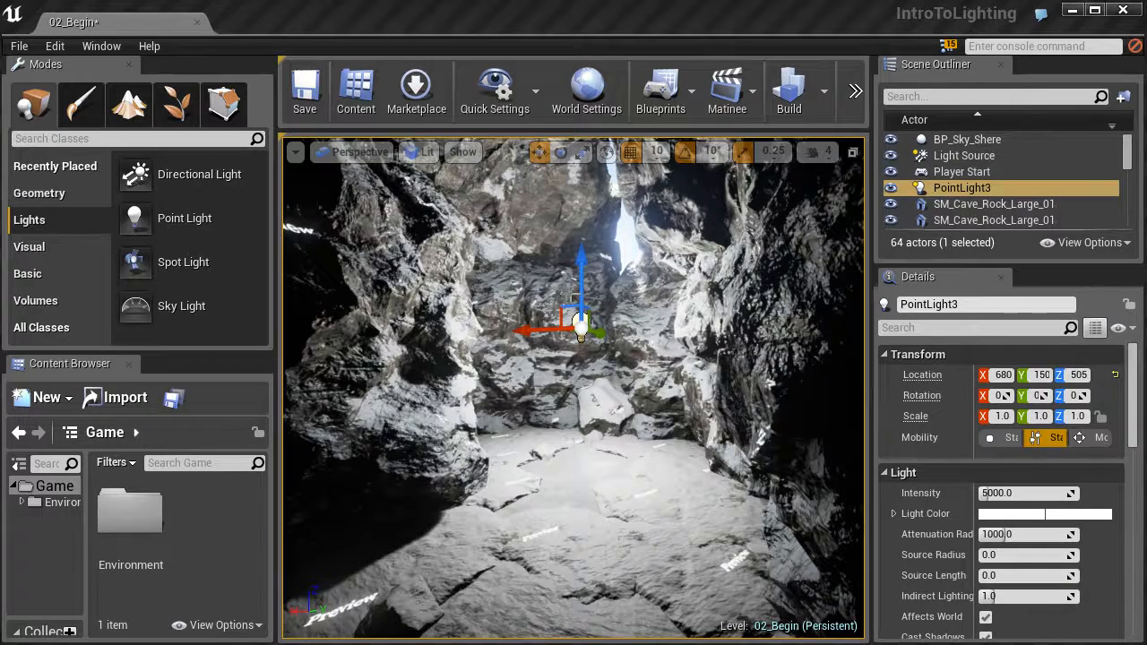
Scale the point light to alter its attenuation radius, and reset the radius to its default.
{"action": "right_click_drag", "start_coordinate": [576, 356], "coordinate": [568, 398]}
{"action": "key", "text": "w"}
{"action": "key", "text": "s"}
{"action": "key", "text": "a"}
{"action": "key", "text": "d"}
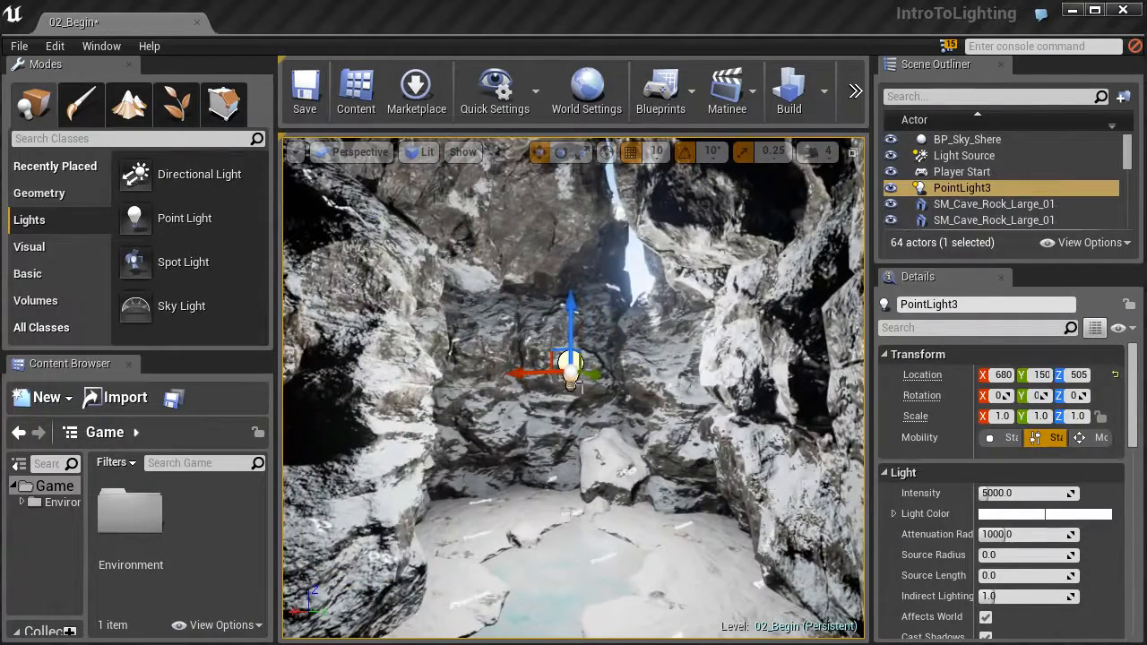
{"action": "key", "text": "r"}
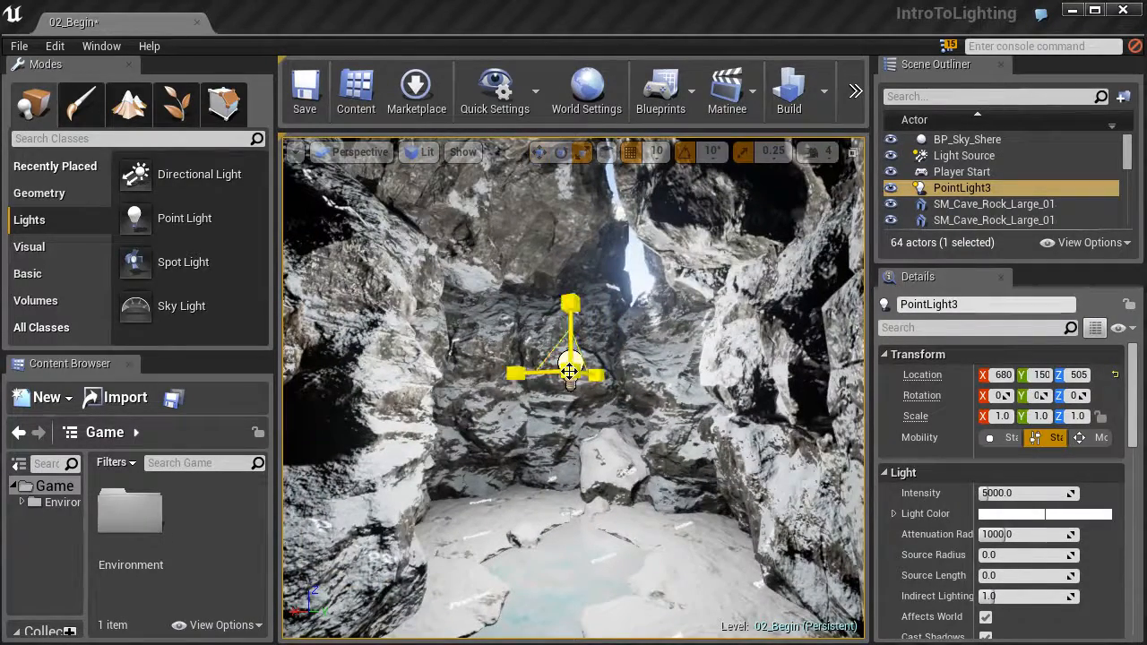
{"action": "mouse_move", "coordinate": [570, 370]}
{"action": "left_mouse_down"}
{"action": "mouse_move", "coordinate": [552, 389]}
{"action": "mouse_move", "coordinate": [575, 365]}
{"action": "mouse_move", "coordinate": [556, 385]}
{"action": "mouse_move", "coordinate": [568, 372]}
{"action": "left_mouse_up"}
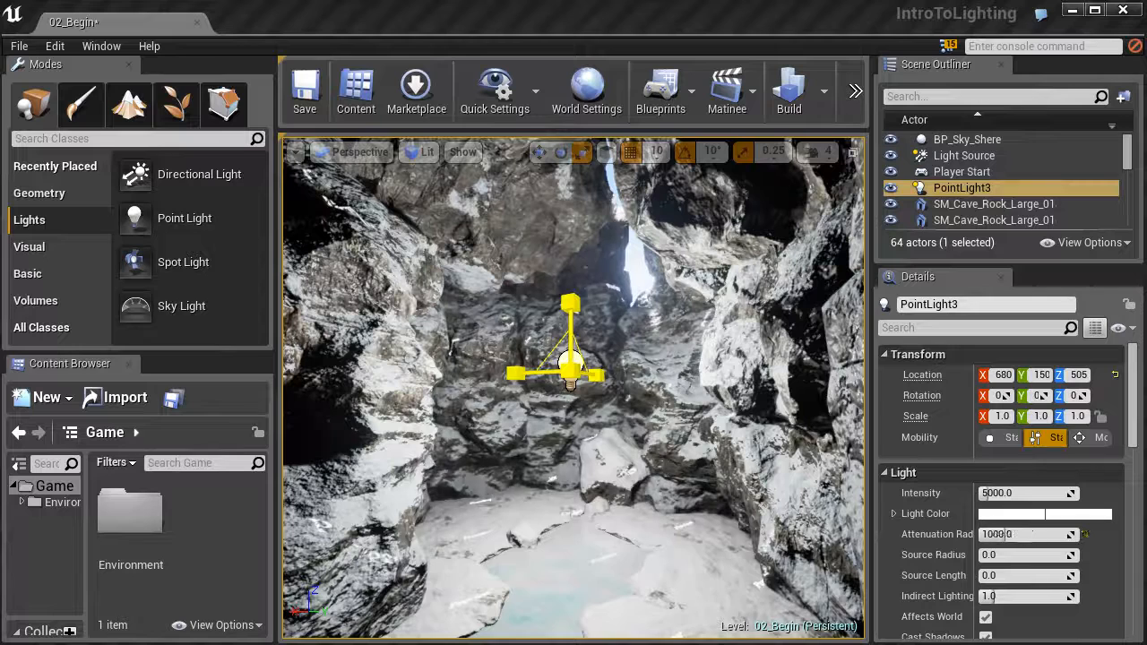
{"action": "key", "text": "w"}
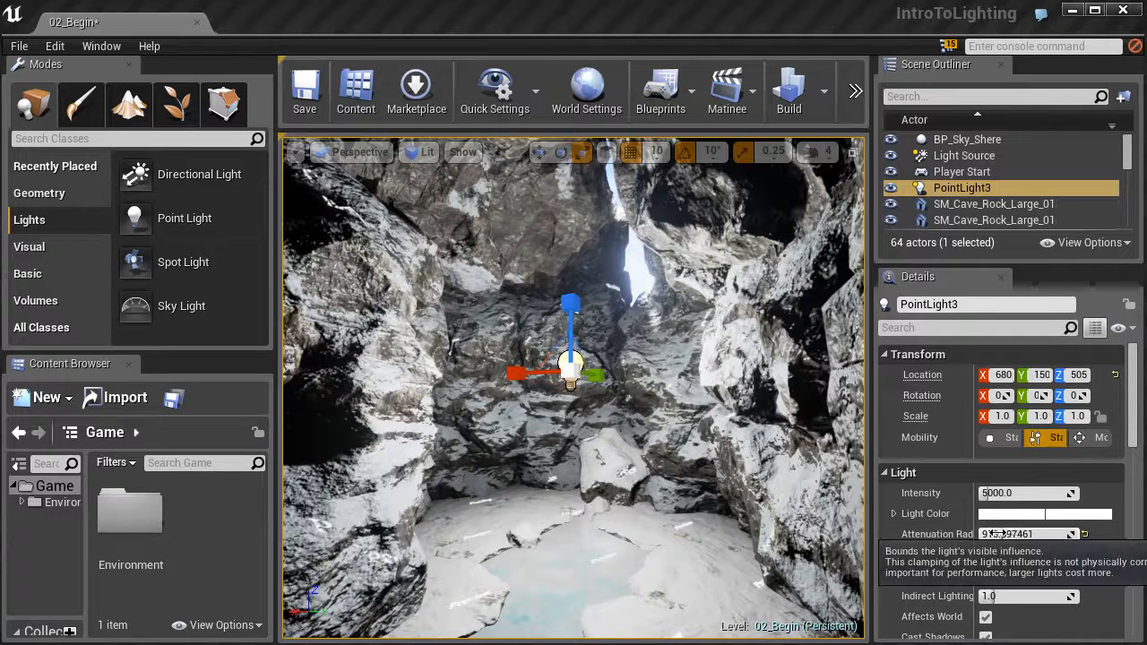
{"action": "left_click", "coordinate": [1087, 536]}
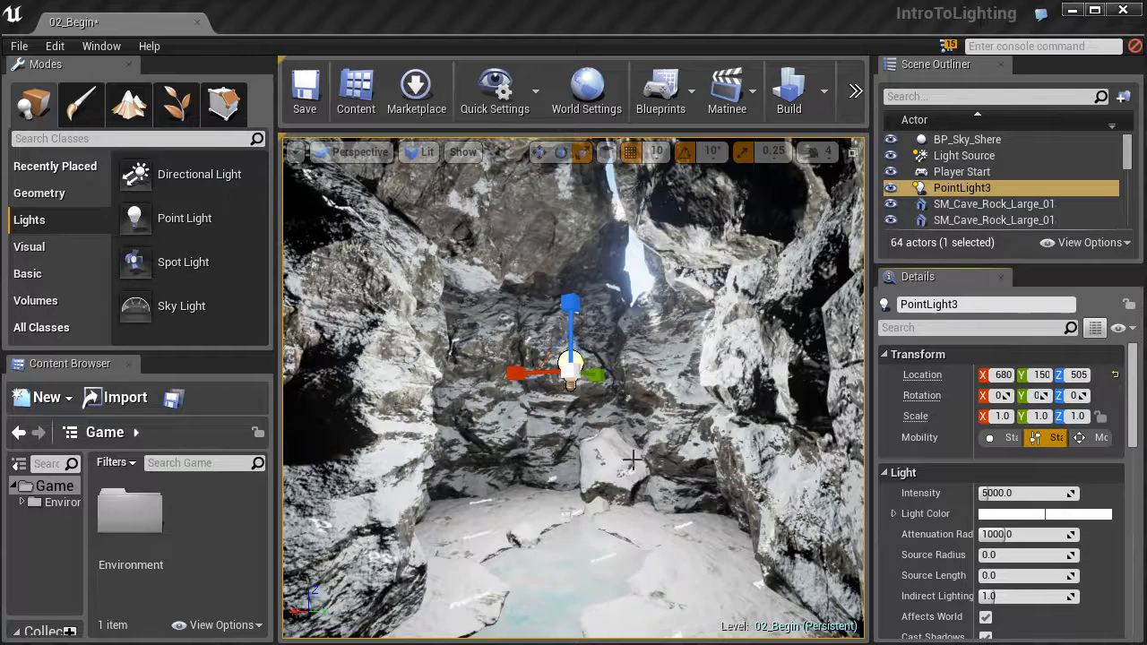
Place a spot light on the cave floor in front of the point light.
{"action": "mouse_move", "coordinate": [581, 415]}
{"action": "right_mouse_down"}
{"action": "mouse_move", "coordinate": [600, 432]}
{"action": "mouse_move", "coordinate": [580, 415]}
{"action": "right_mouse_up"}
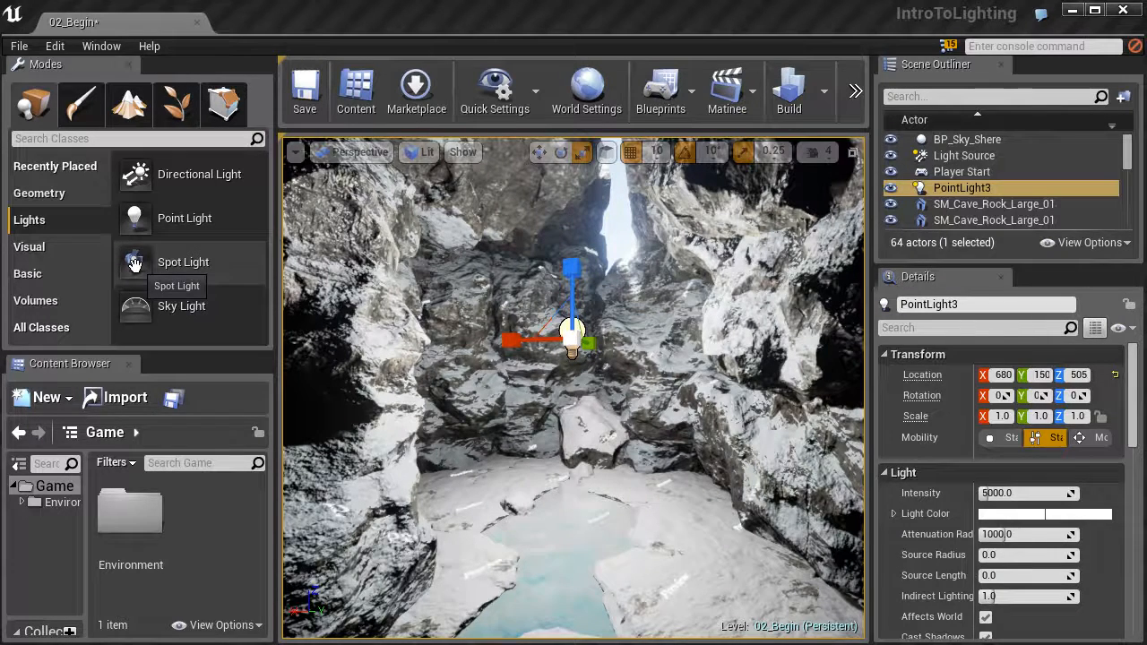
{"action": "left_click_drag", "start_coordinate": [134, 262], "coordinate": [667, 551]}
{"action": "right_click_drag", "start_coordinate": [674, 561], "coordinate": [793, 559]}
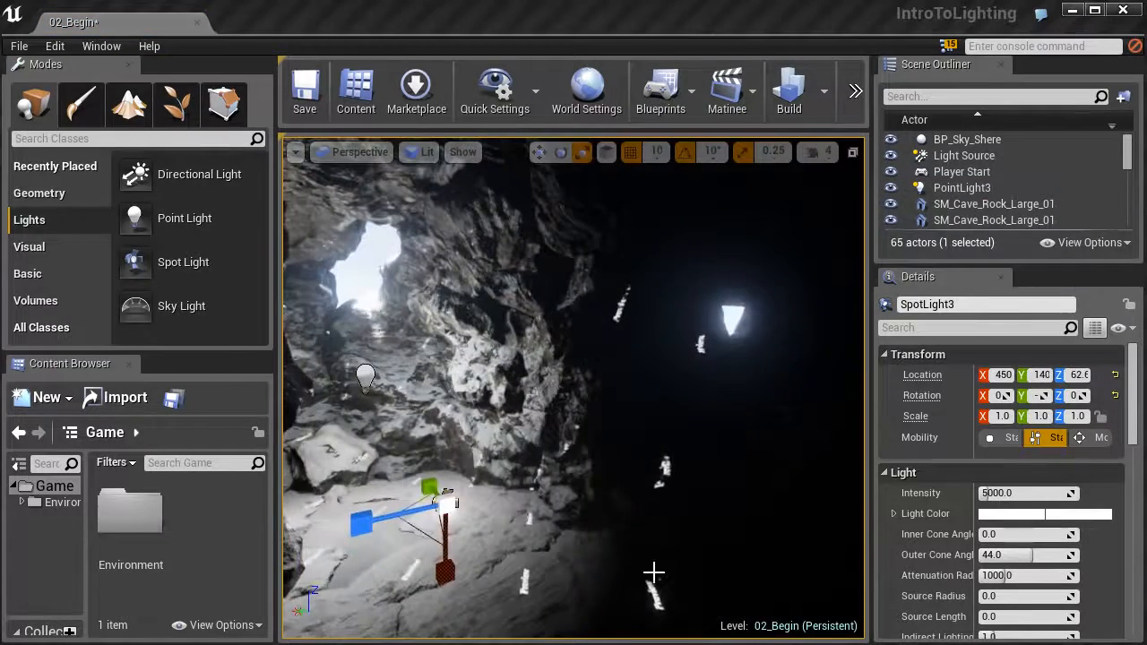
Move the spot light up into the small opening high in the dark cave wall, at about Y 660, Z 662.
{"action": "key", "text": "w"}
{"action": "right_click_drag", "start_coordinate": [426, 494], "coordinate": [419, 475]}
{"action": "left_click_drag", "start_coordinate": [419, 476], "coordinate": [632, 249]}
{"action": "left_click_drag", "start_coordinate": [597, 299], "coordinate": [719, 309]}
{"action": "right_click_drag", "start_coordinate": [671, 310], "coordinate": [734, 310]}
{"action": "left_click_drag", "start_coordinate": [632, 314], "coordinate": [630, 251]}
{"action": "left_click_drag", "start_coordinate": [599, 301], "coordinate": [613, 321]}
{"action": "mouse_move", "coordinate": [684, 293]}
{"action": "right_mouse_down"}
{"action": "mouse_move", "coordinate": [667, 294]}
{"action": "mouse_move", "coordinate": [684, 294]}
{"action": "right_mouse_up"}
{"action": "mouse_move", "coordinate": [671, 364]}
{"action": "right_mouse_down"}
{"action": "mouse_move", "coordinate": [627, 371]}
{"action": "mouse_move", "coordinate": [618, 412]}
{"action": "mouse_move", "coordinate": [671, 343]}
{"action": "right_mouse_up"}
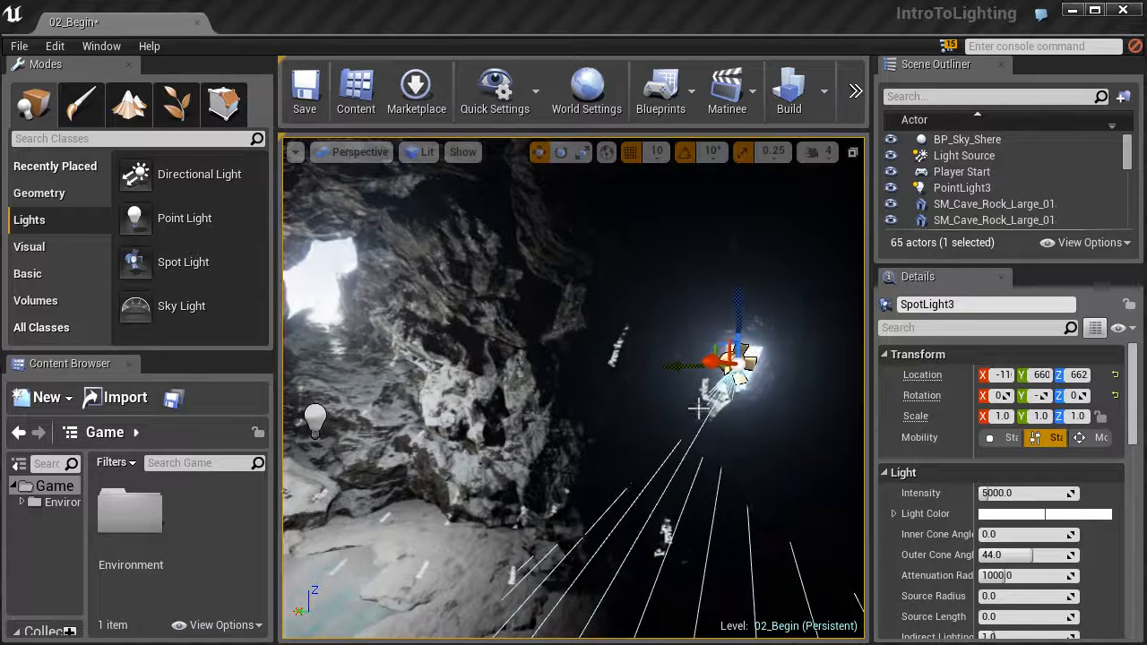
Rotate the spot light so it shines from the opening into the cave, and shift it to about Y 640.
{"action": "right_click_drag", "start_coordinate": [690, 488], "coordinate": [658, 491]}
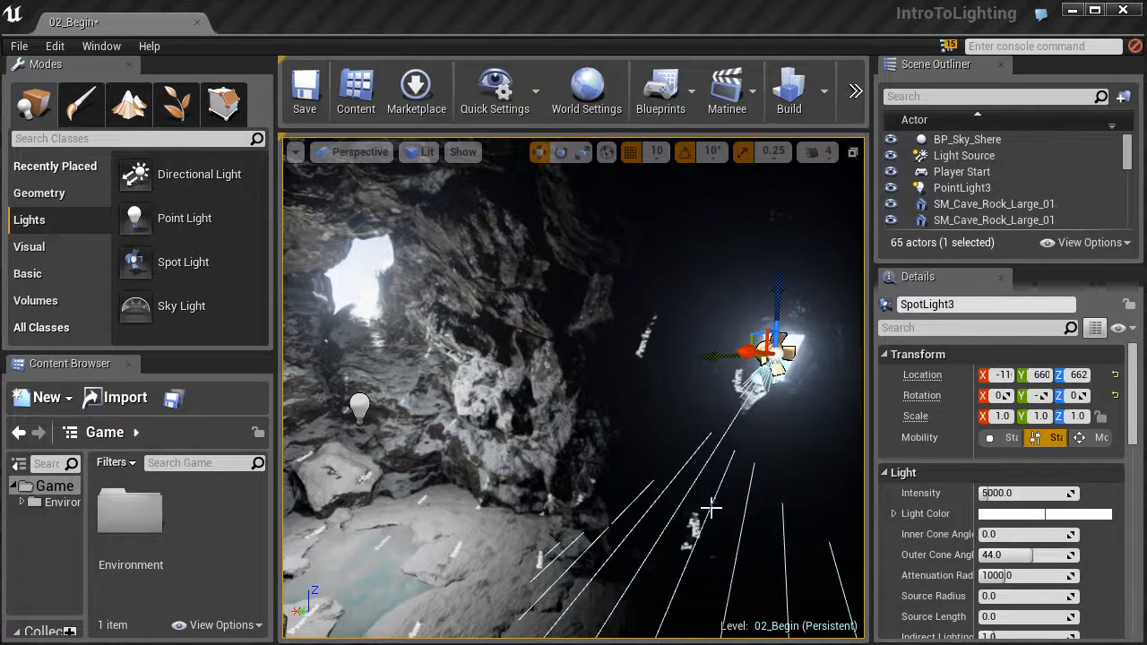
{"action": "key", "text": "e"}
{"action": "right_click_drag", "start_coordinate": [748, 491], "coordinate": [778, 485]}
{"action": "left_click_drag", "start_coordinate": [690, 428], "coordinate": [591, 366]}
{"action": "right_click_drag", "start_coordinate": [576, 364], "coordinate": [475, 368]}
{"action": "right_click_drag", "start_coordinate": [804, 301], "coordinate": [986, 309]}
{"action": "right_click_drag", "start_coordinate": [573, 387], "coordinate": [676, 345]}
{"action": "key", "text": "w"}
{"action": "left_click_drag", "start_coordinate": [557, 363], "coordinate": [559, 365]}
{"action": "right_click_drag", "start_coordinate": [571, 367], "coordinate": [632, 293]}
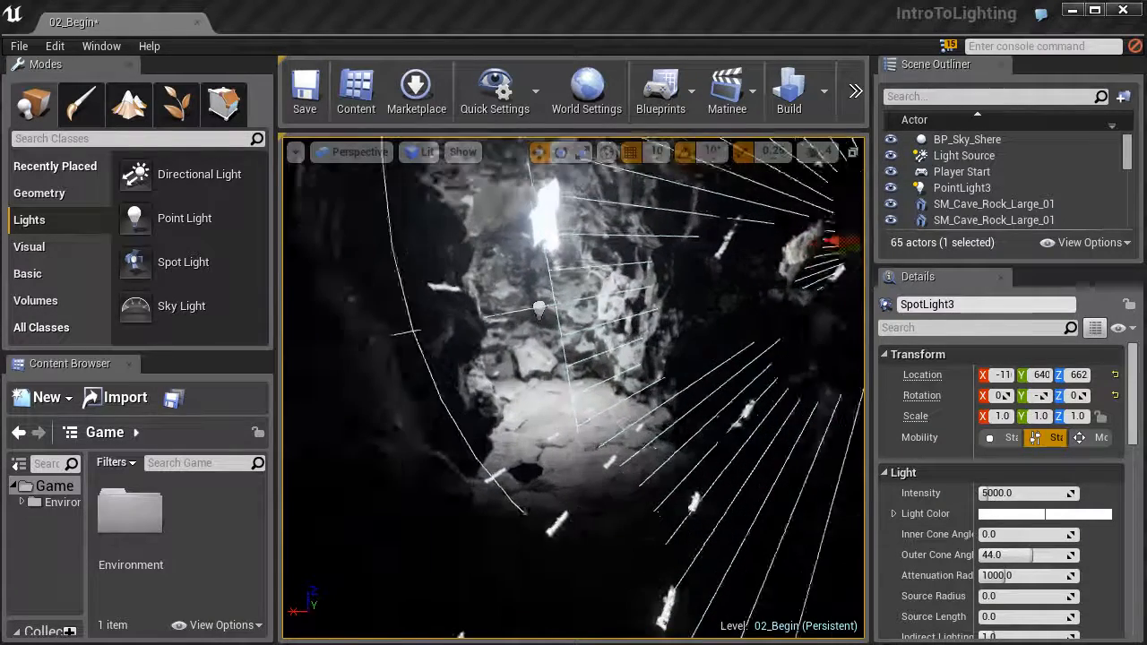
{"action": "right_click_drag", "start_coordinate": [602, 340], "coordinate": [627, 341]}
{"action": "mouse_move", "coordinate": [693, 380]}
{"action": "right_mouse_down"}
{"action": "mouse_move", "coordinate": [618, 376]}
{"action": "mouse_move", "coordinate": [692, 380]}
{"action": "right_mouse_up"}
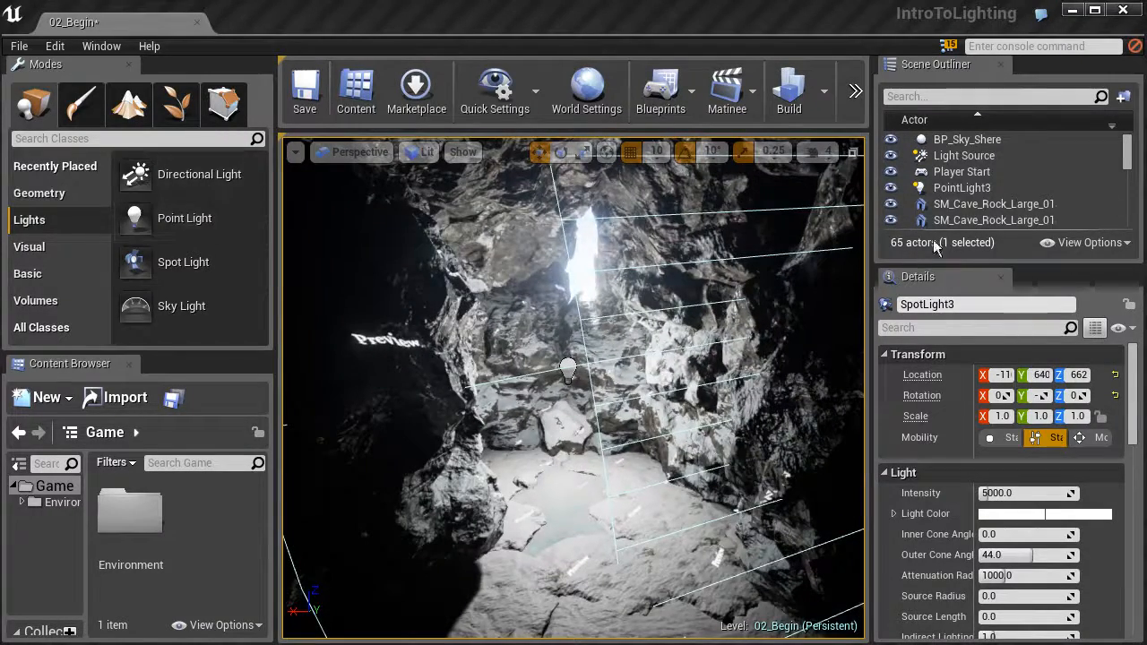
Rotate the Light Source directional light above the rocks so sunlight falls onto the cave floor.
{"action": "left_click", "coordinate": [949, 157]}
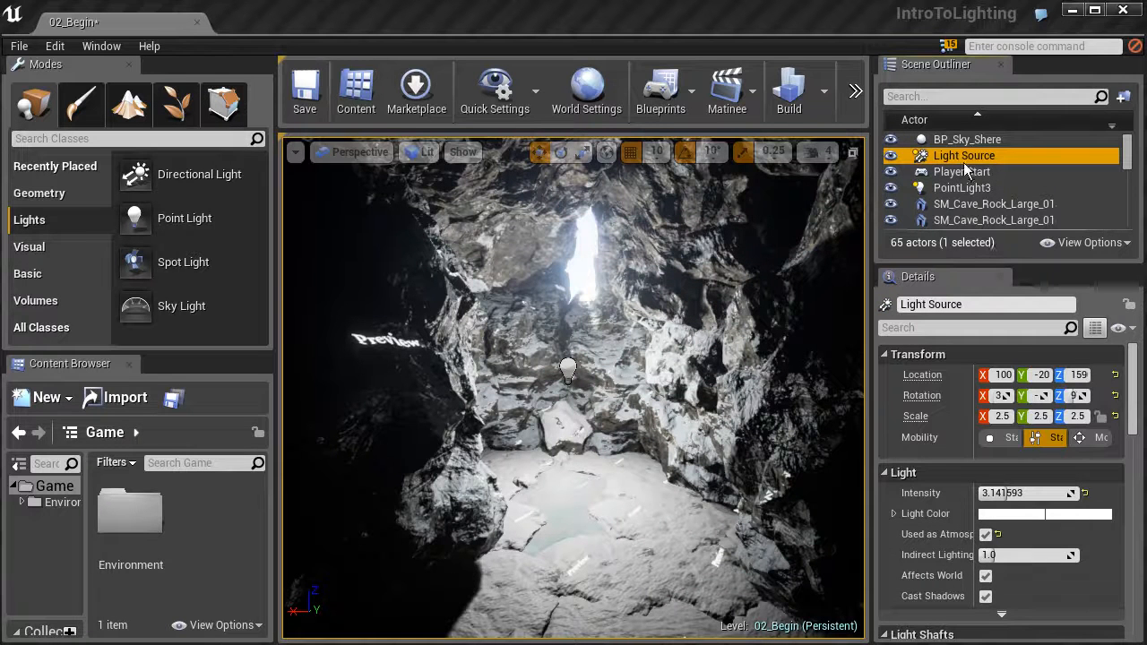
{"action": "key", "text": "f"}
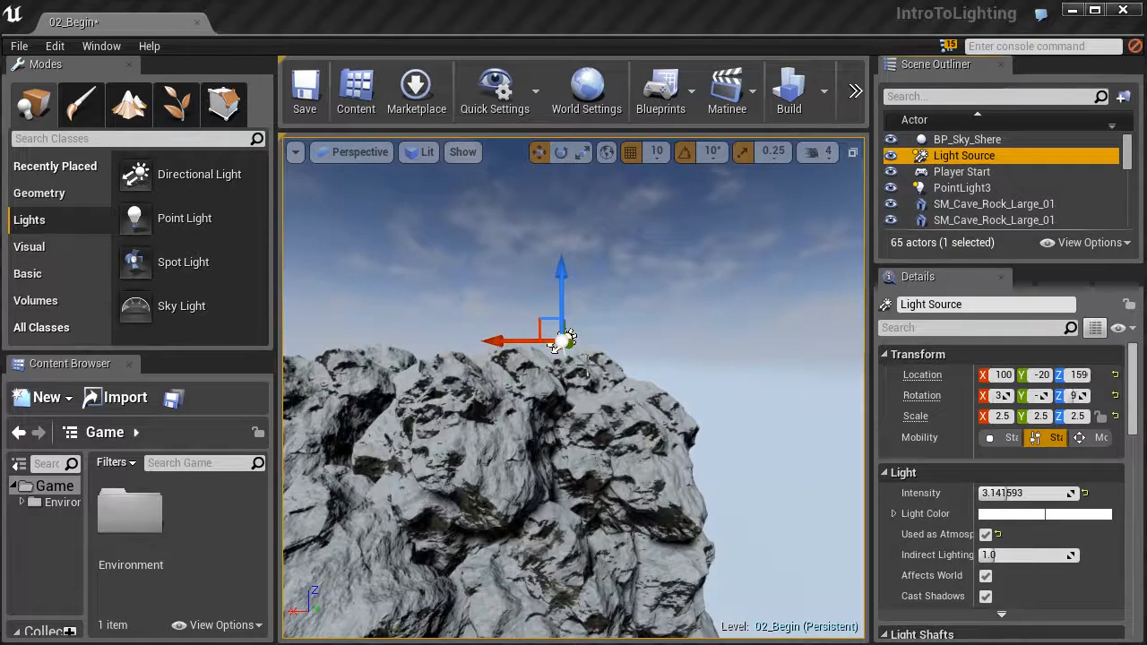
{"action": "key", "text": "w"}
{"action": "mouse_move", "coordinate": [573, 385]}
{"action": "right_mouse_down"}
{"action": "mouse_move", "coordinate": [488, 383]}
{"action": "mouse_move", "coordinate": [513, 384]}
{"action": "mouse_move", "coordinate": [500, 393]}
{"action": "mouse_move", "coordinate": [568, 367]}
{"action": "right_mouse_up"}
{"action": "key", "text": "d"}
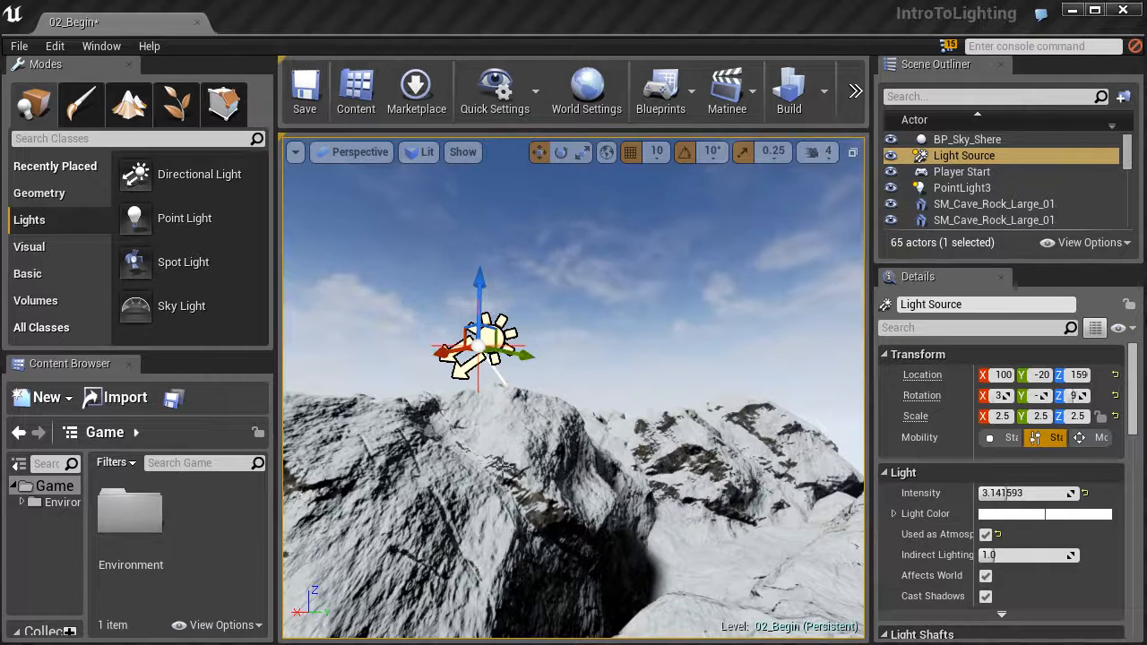
{"action": "right_click_drag", "start_coordinate": [505, 456], "coordinate": [501, 455]}
{"action": "right_click_drag", "start_coordinate": [483, 410], "coordinate": [482, 405]}
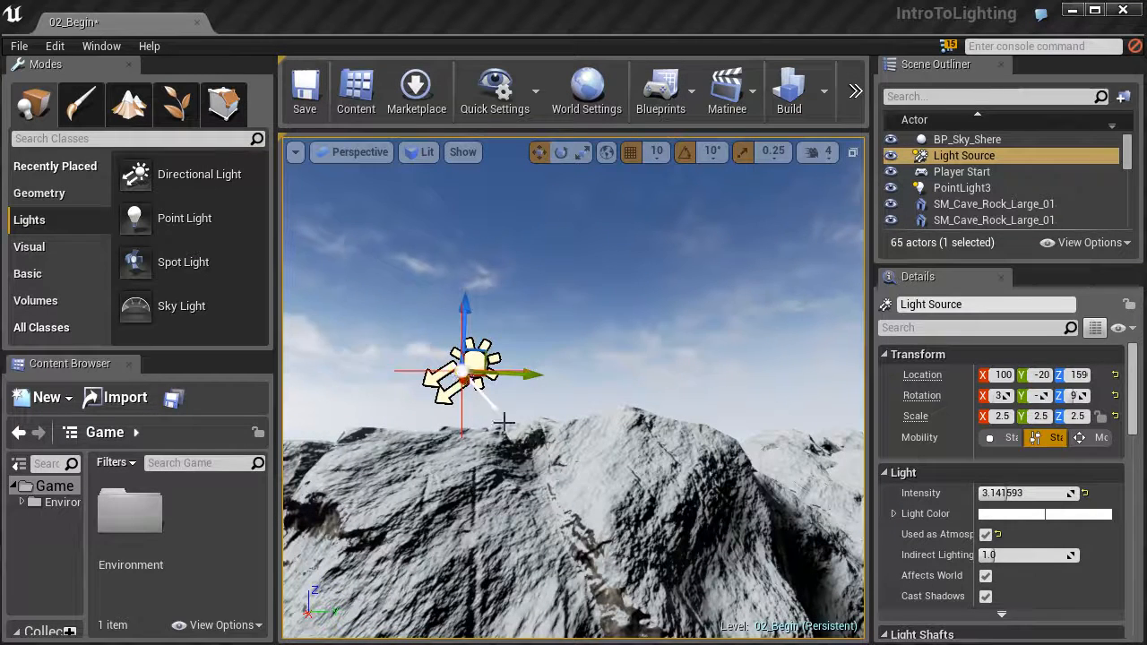
{"action": "key", "text": "e"}
{"action": "mouse_move", "coordinate": [521, 420]}
{"action": "left_mouse_down"}
{"action": "mouse_move", "coordinate": [484, 473]}
{"action": "mouse_move", "coordinate": [510, 429]}
{"action": "left_mouse_up"}
{"action": "right_click_drag", "start_coordinate": [510, 429], "coordinate": [463, 394]}
{"action": "key", "text": "a"}
{"action": "right_click_drag", "start_coordinate": [559, 350], "coordinate": [399, 376]}
{"action": "right_click_drag", "start_coordinate": [573, 403], "coordinate": [582, 382]}
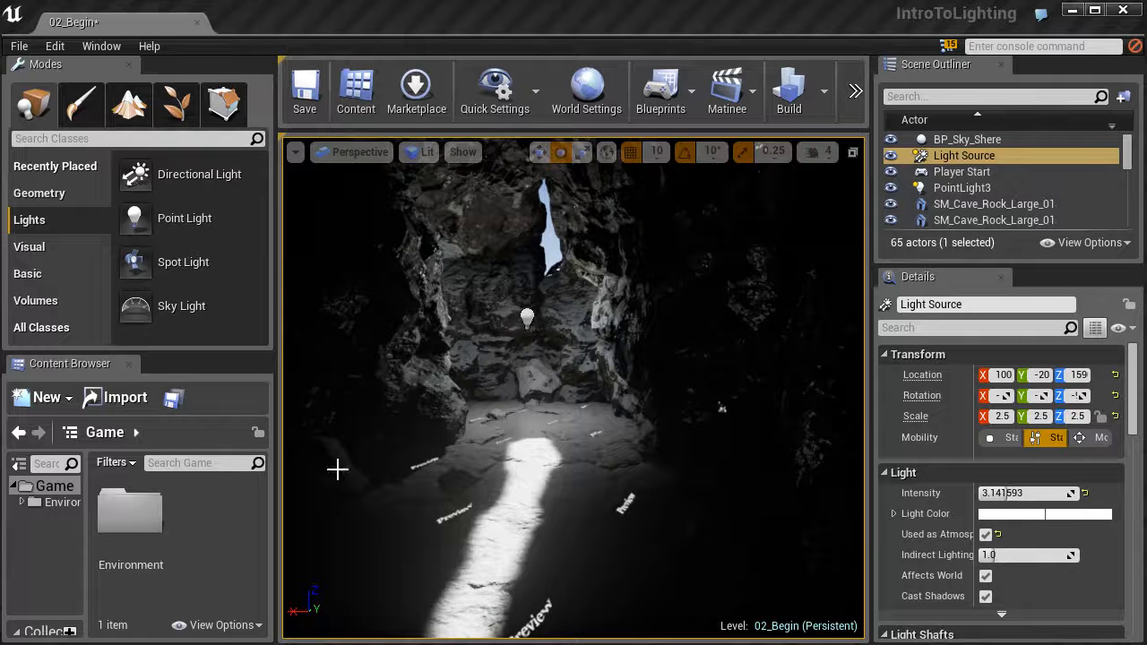
Rotate the Light Source further, to about -138° in X, -42° in Y and -76° in Z.
{"action": "key", "text": "f"}
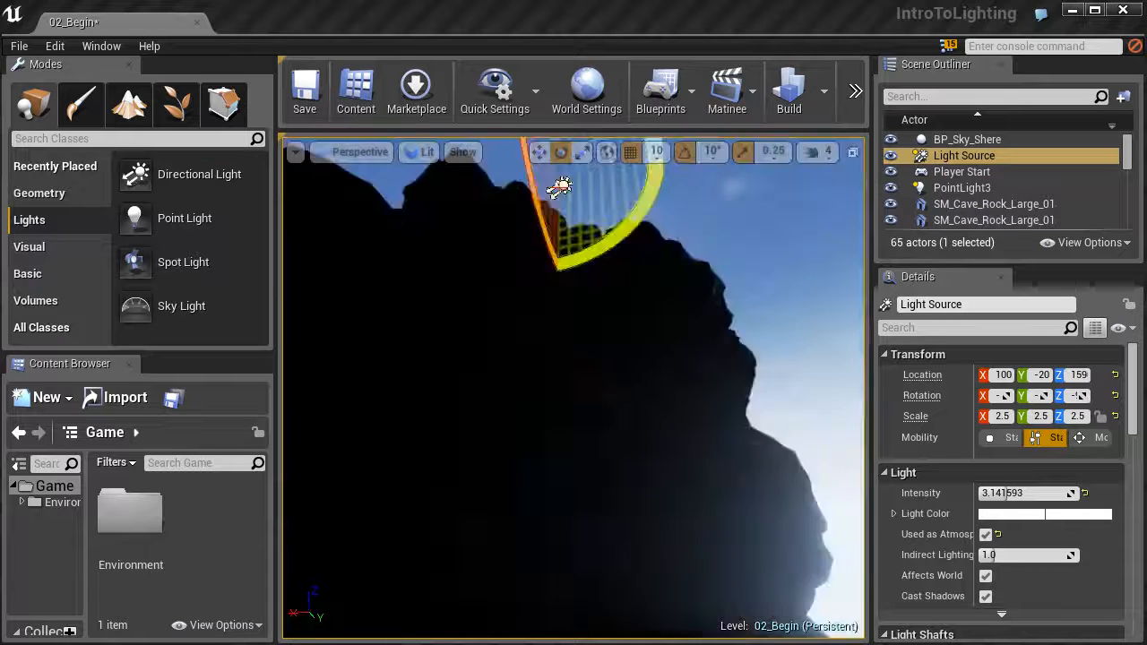
{"action": "left_click_drag", "start_coordinate": [604, 280], "coordinate": [638, 333]}
{"action": "mouse_move", "coordinate": [638, 333]}
{"action": "right_mouse_down"}
{"action": "mouse_move", "coordinate": [638, 291]}
{"action": "mouse_move", "coordinate": [654, 331]}
{"action": "right_mouse_up"}
{"action": "key", "text": "w"}
{"action": "key", "text": "a"}
{"action": "left_click_drag", "start_coordinate": [638, 302], "coordinate": [628, 251]}
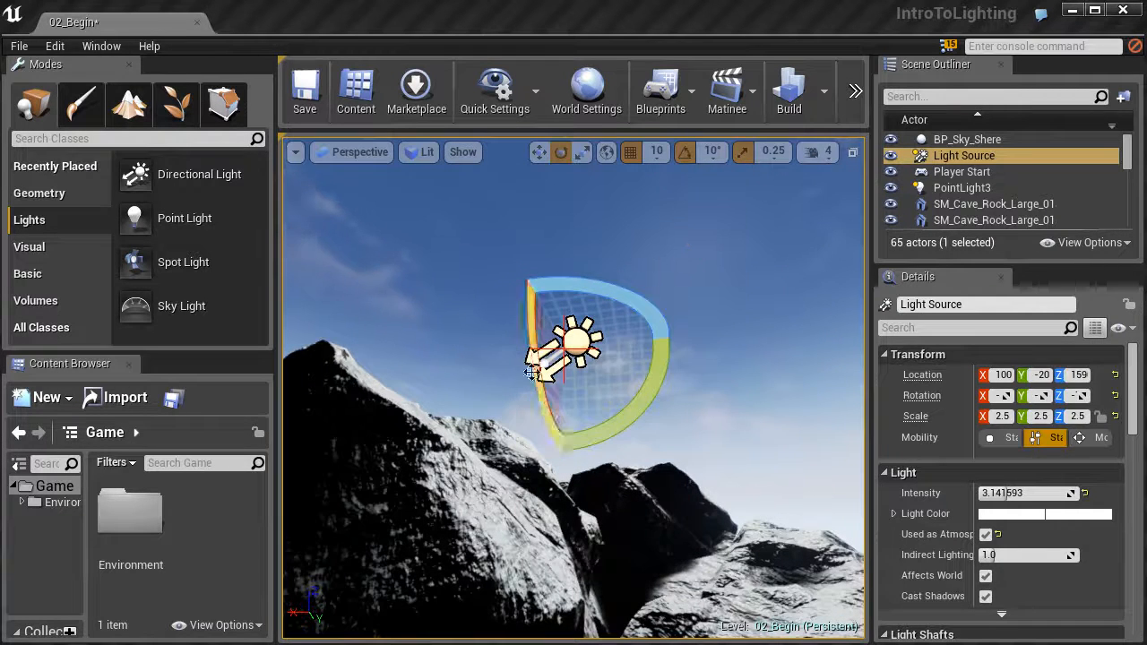
{"action": "right_click_drag", "start_coordinate": [535, 373], "coordinate": [536, 372]}
{"action": "key", "text": "d"}
{"action": "left_click_drag", "start_coordinate": [870, 407], "coordinate": [708, 405]}
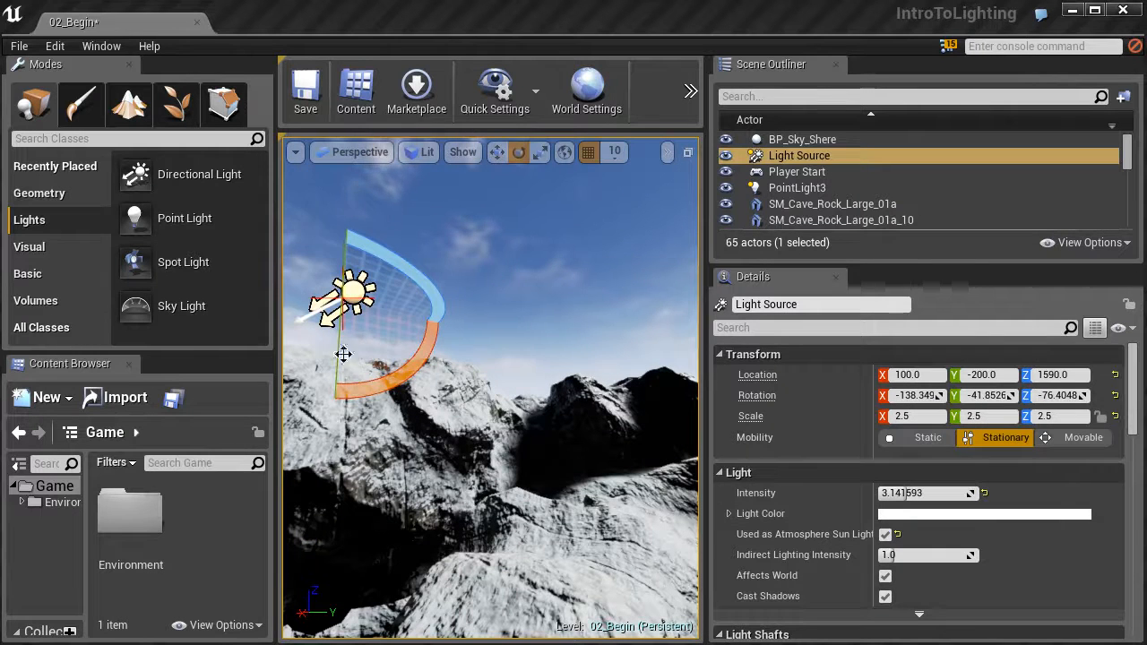
{"action": "left_click_drag", "start_coordinate": [710, 356], "coordinate": [898, 367]}
Place a sky light on the cave floor below the point light.
{"action": "key", "text": "w"}
{"action": "right_click_drag", "start_coordinate": [717, 376], "coordinate": [640, 331]}
{"action": "key", "text": "w"}
{"action": "key", "text": "s"}
{"action": "key", "text": "w"}
{"action": "right_click_drag", "start_coordinate": [556, 430], "coordinate": [546, 446]}
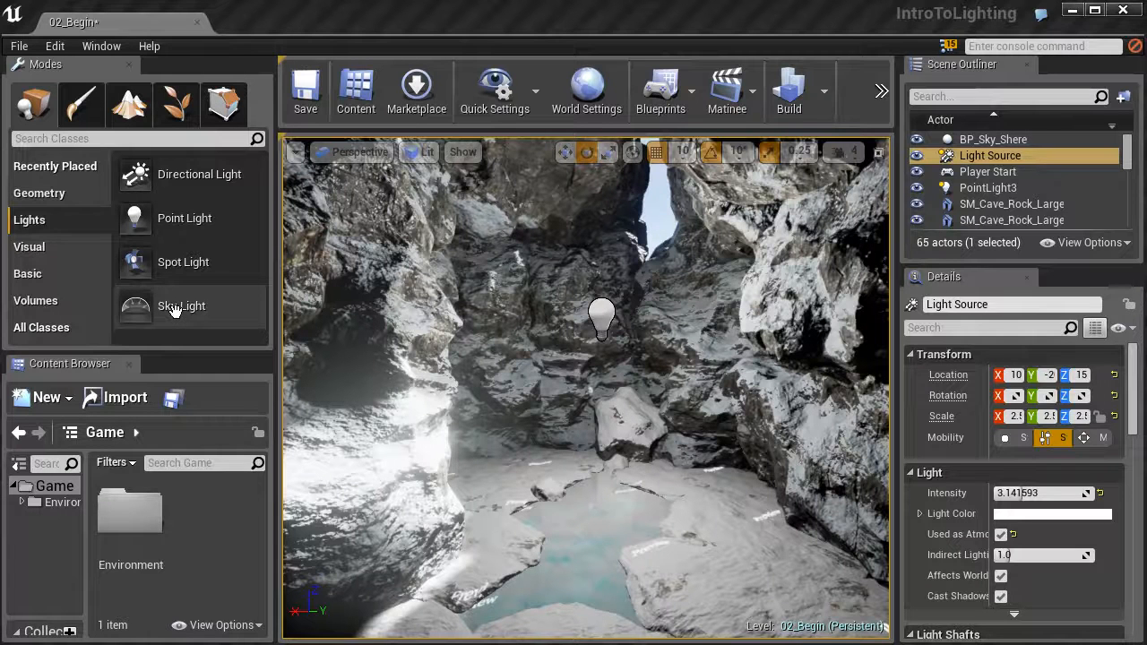
{"action": "left_click_drag", "start_coordinate": [146, 307], "coordinate": [606, 517]}
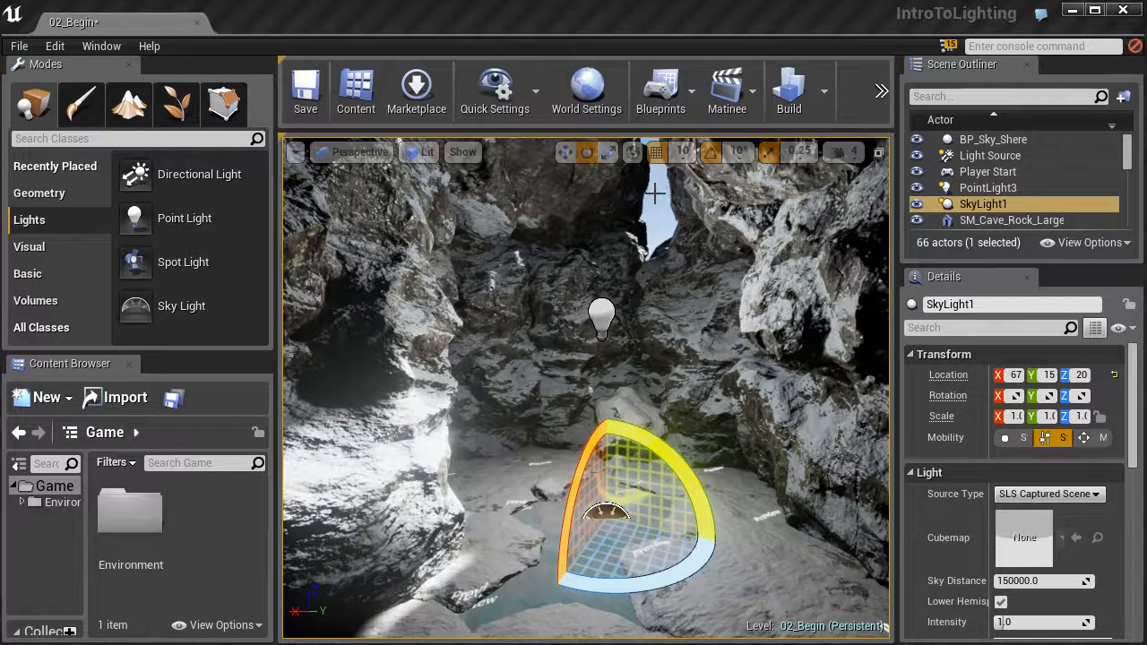
{"action": "right_click_drag", "start_coordinate": [660, 195], "coordinate": [657, 165]}
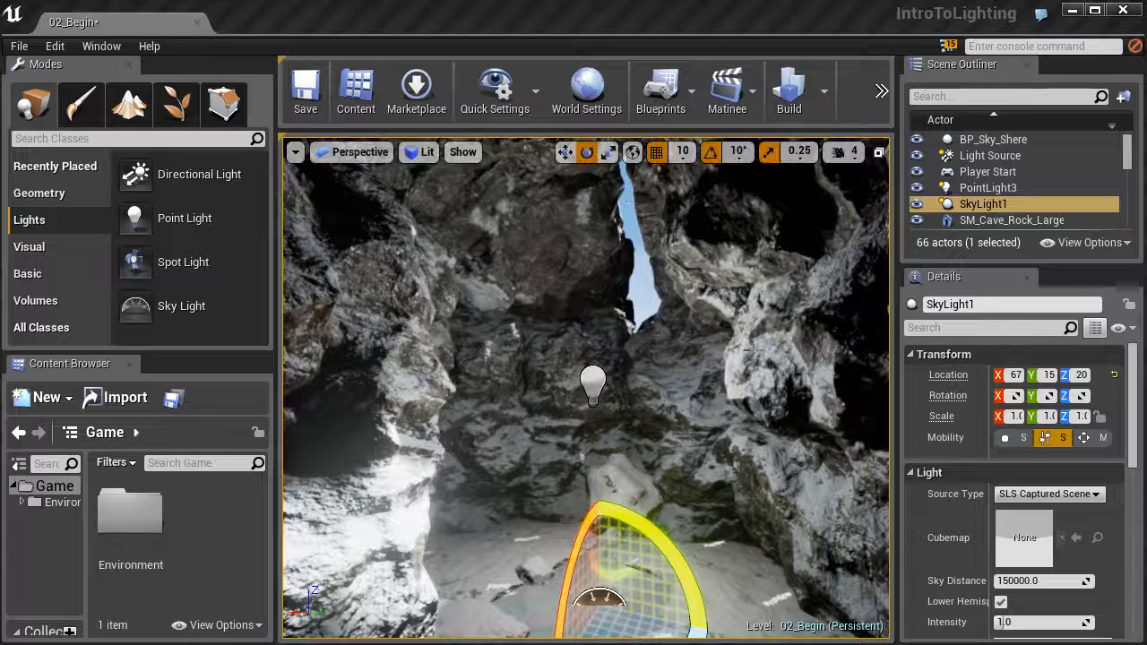
{"action": "right_click_drag", "start_coordinate": [526, 300], "coordinate": [526, 300]}
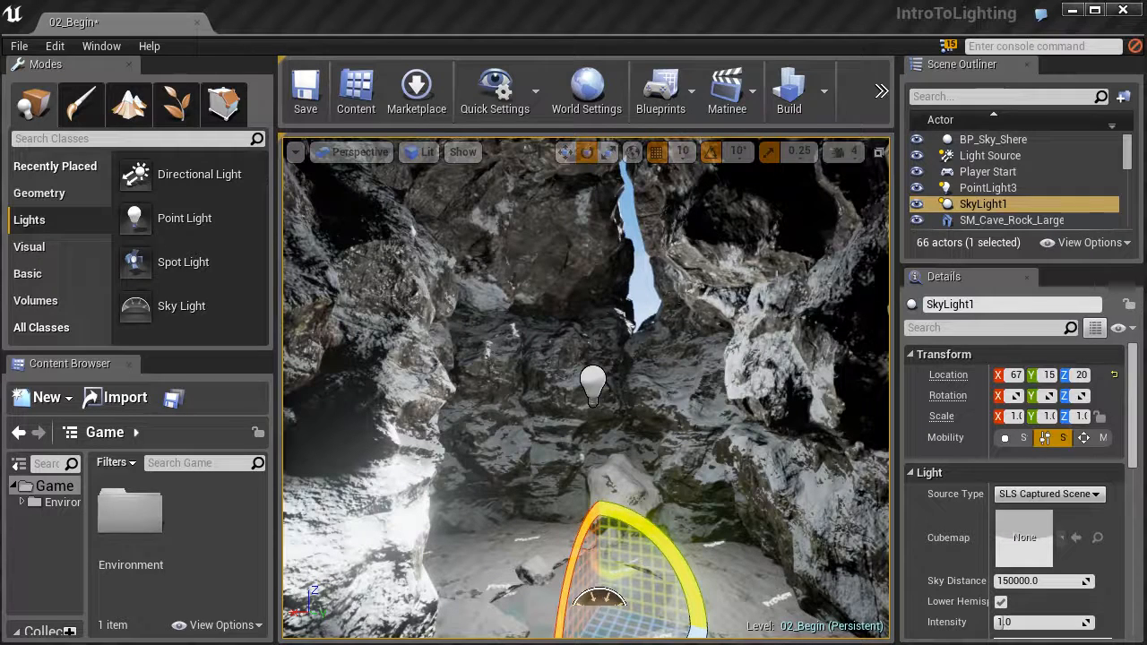
{"action": "right_click_drag", "start_coordinate": [671, 456], "coordinate": [655, 501]}
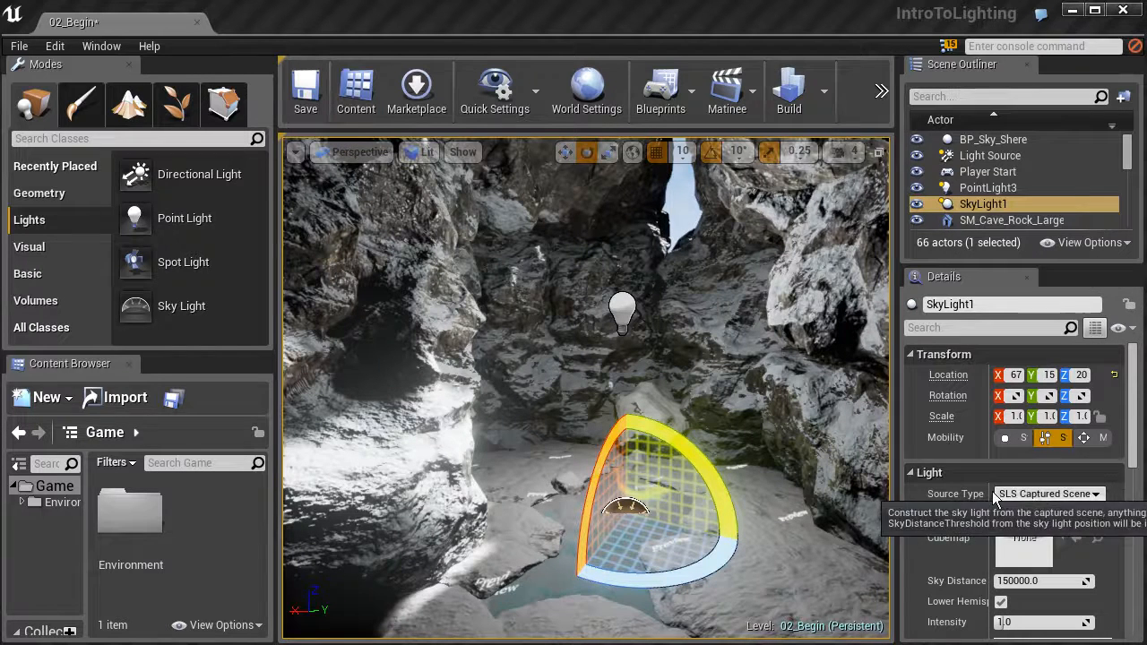
{"action": "right_click_drag", "start_coordinate": [610, 487], "coordinate": [643, 451]}
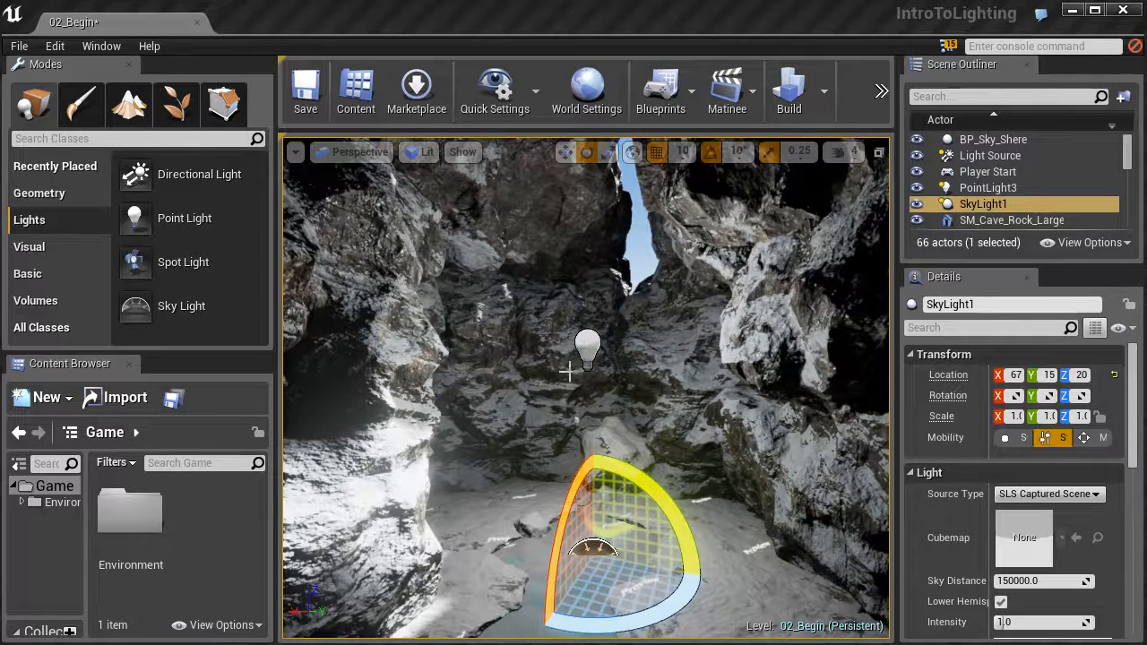
{"action": "right_click_drag", "start_coordinate": [580, 410], "coordinate": [582, 296]}
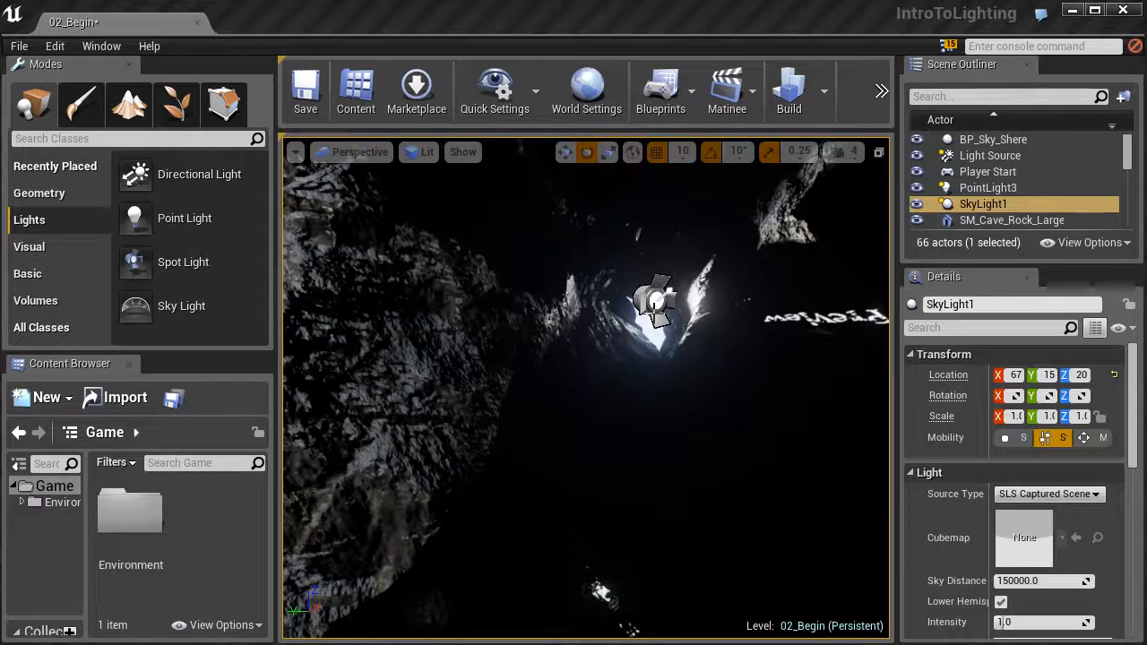
{"action": "right_click_drag", "start_coordinate": [569, 352], "coordinate": [301, 404]}
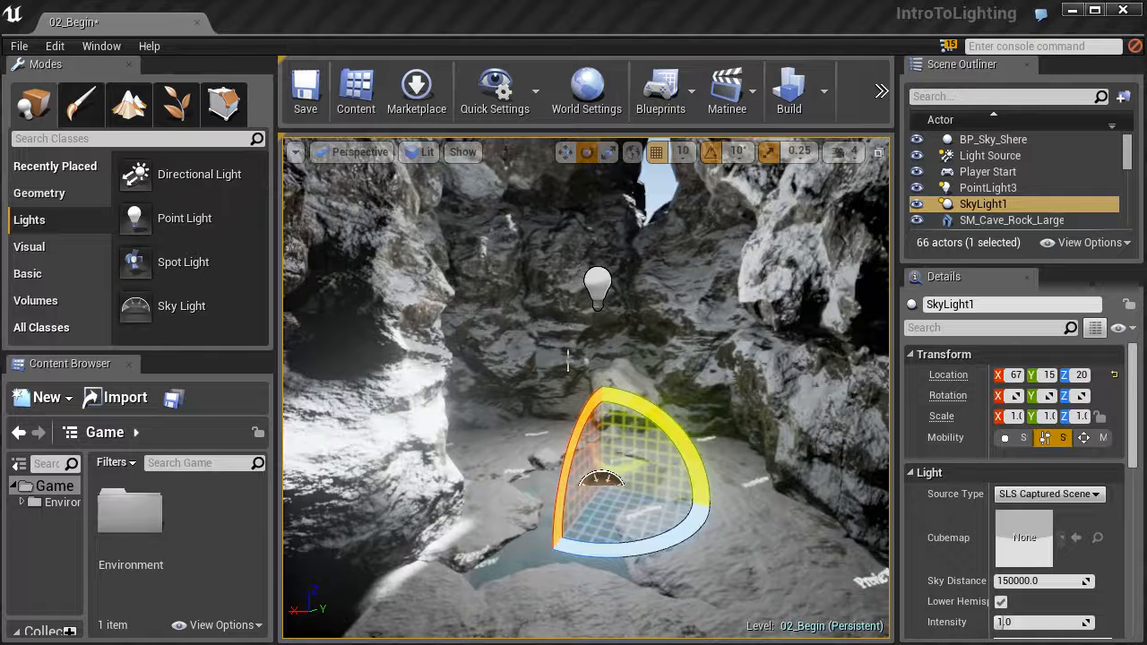